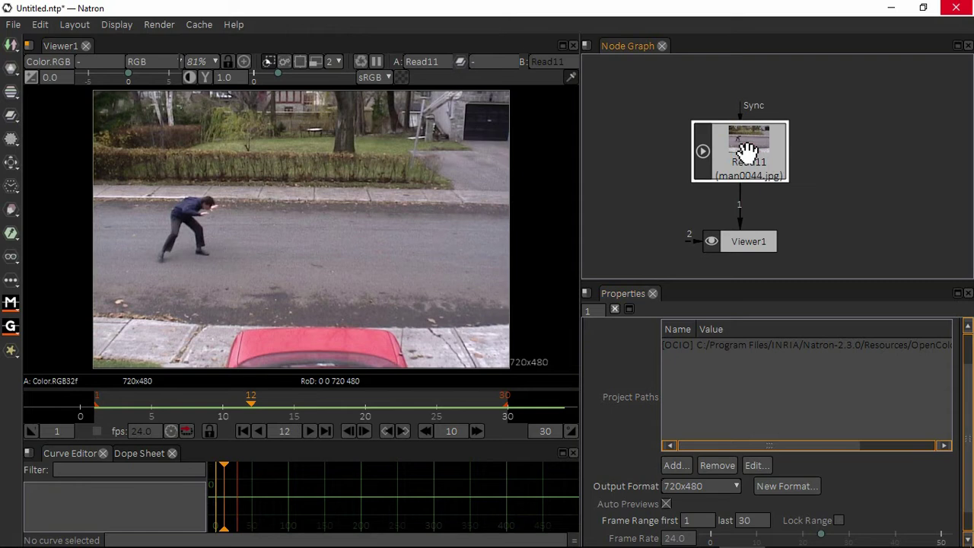
Step: Enlarge the Read11 properties pane and review the On Missing Frame options, leaving Error selected
{"action": "left_click_drag", "start_coordinate": [745, 279], "coordinate": [745, 263]}
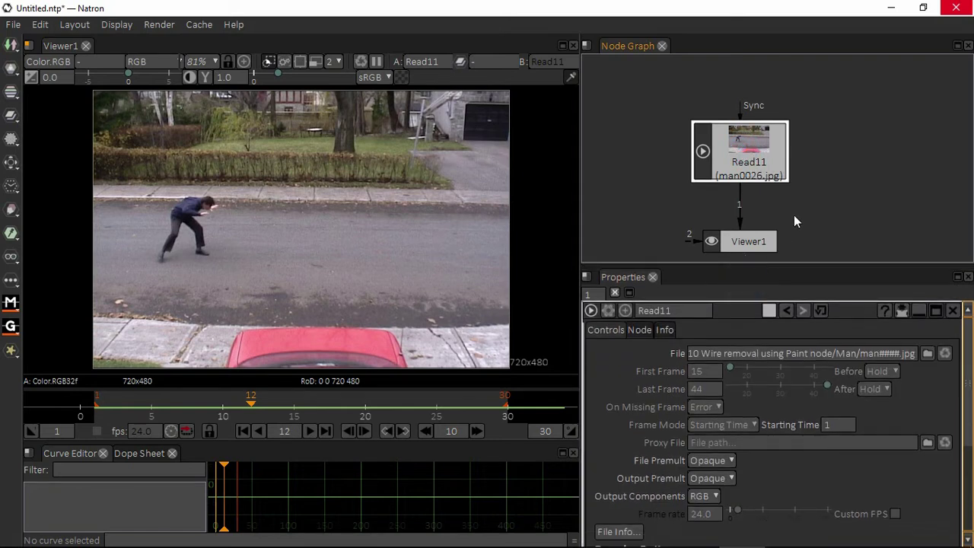
{"action": "left_click_drag", "start_coordinate": [793, 215], "coordinate": [798, 190]}
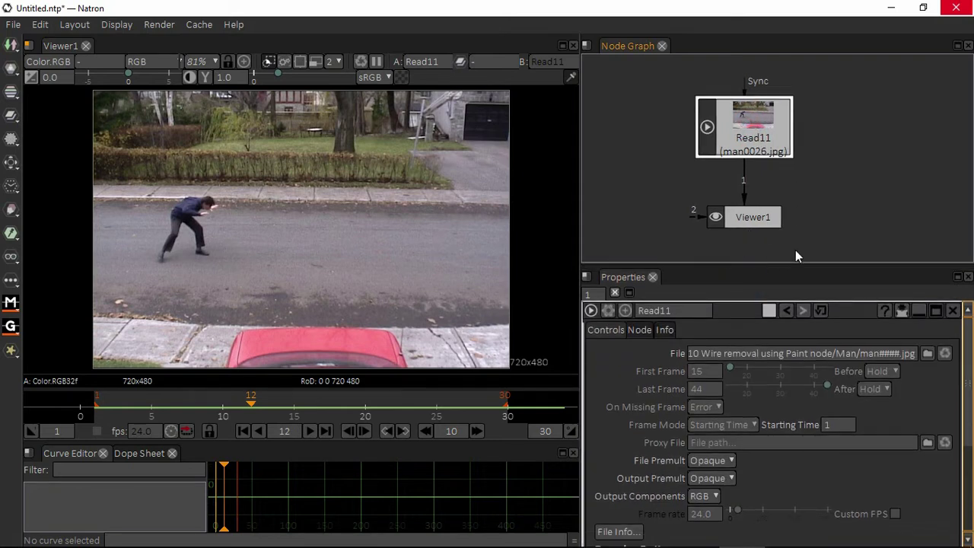
{"action": "left_click_drag", "start_coordinate": [791, 262], "coordinate": [789, 245]}
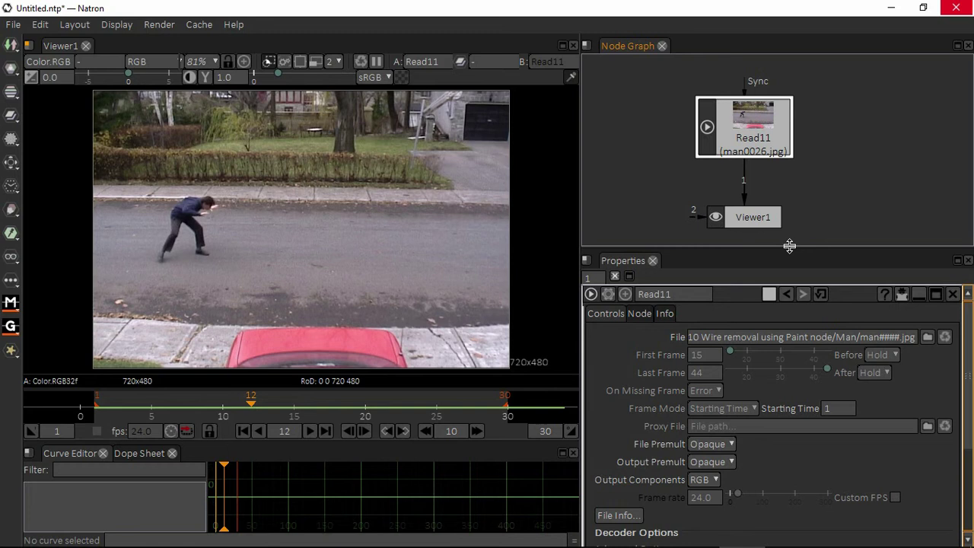
{"action": "left_click", "coordinate": [704, 391]}
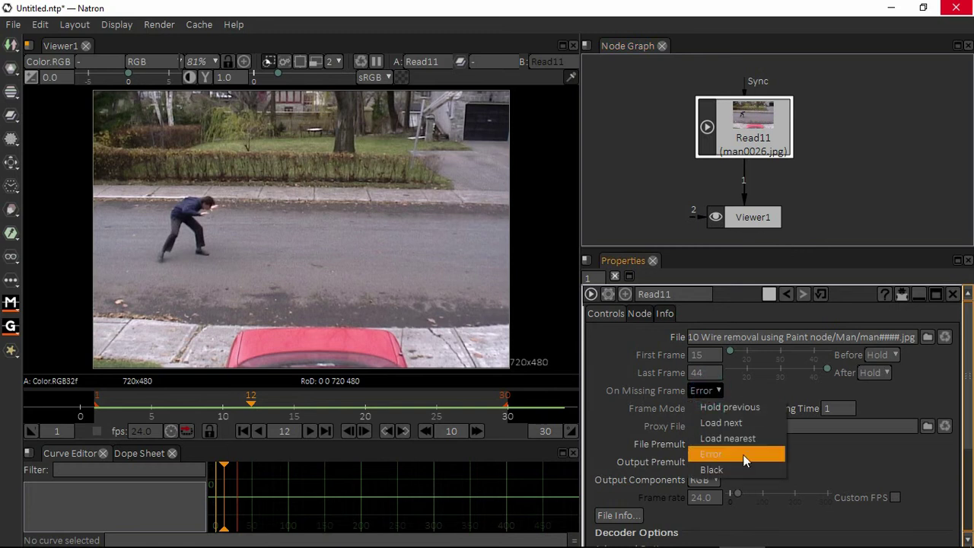
{"action": "left_click", "coordinate": [636, 389]}
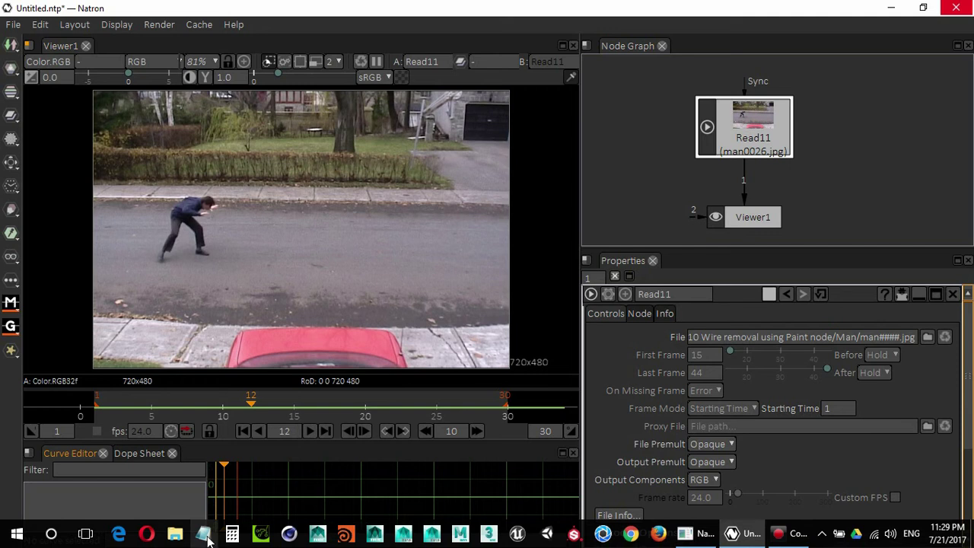
Step: Browse to Natron Tutorials > Source Elements > 10 Wire removal using Paint node > Man in File Explorer
{"action": "left_click", "coordinate": [175, 534]}
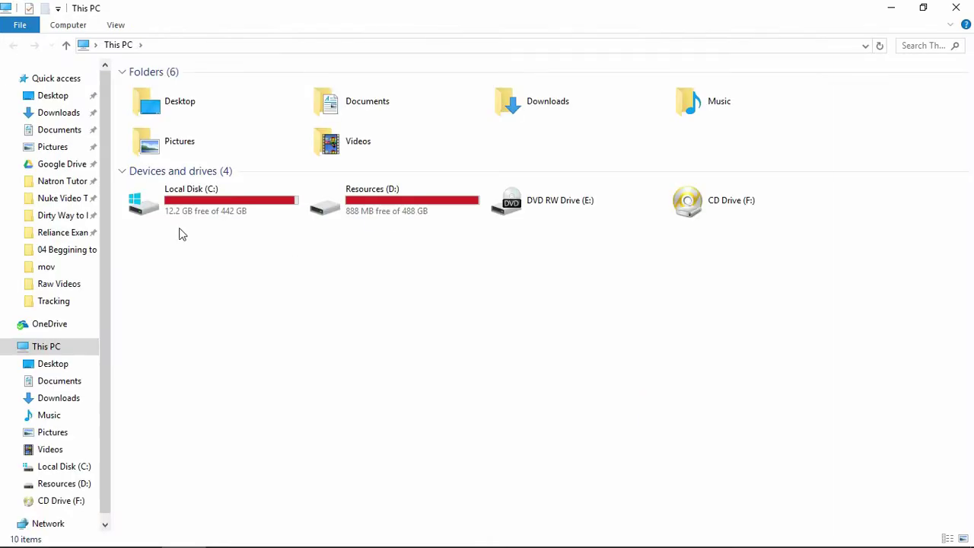
{"action": "left_click", "coordinate": [92, 183]}
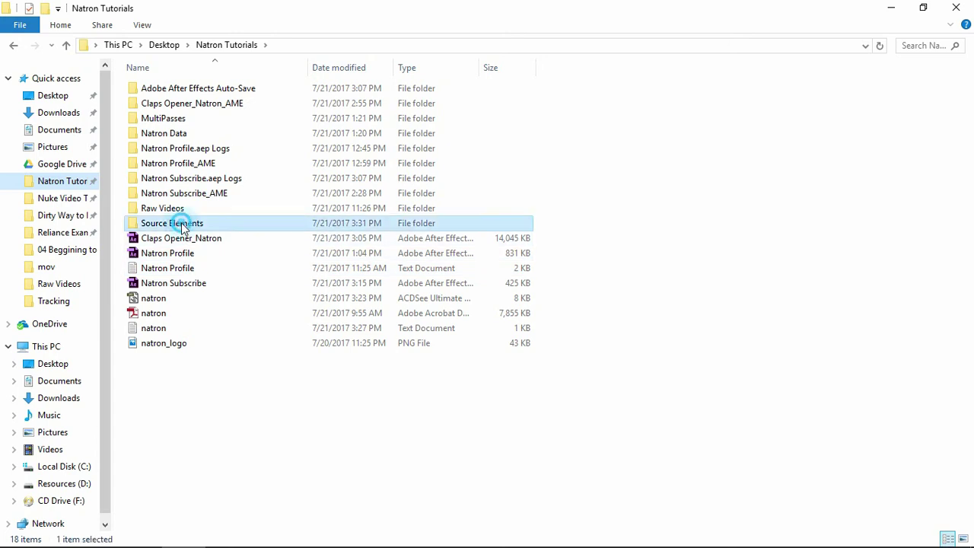
{"action": "double_click", "coordinate": [185, 222]}
{"action": "double_click", "coordinate": [198, 226]}
{"action": "double_click", "coordinate": [154, 121]}
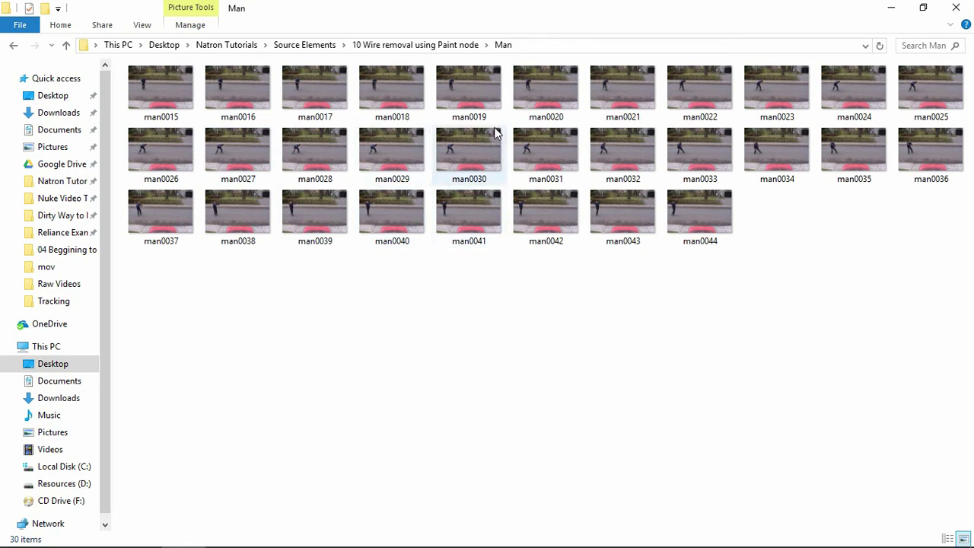
Step: Cut man0019, paste it into the parent folder, and reopen the Man folder
{"action": "left_click", "coordinate": [539, 105]}
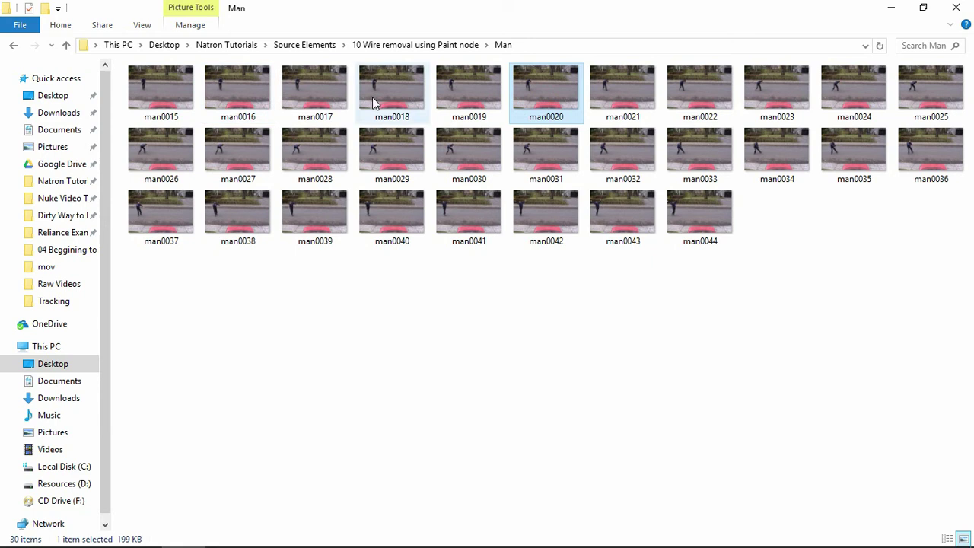
{"action": "left_click", "coordinate": [471, 94]}
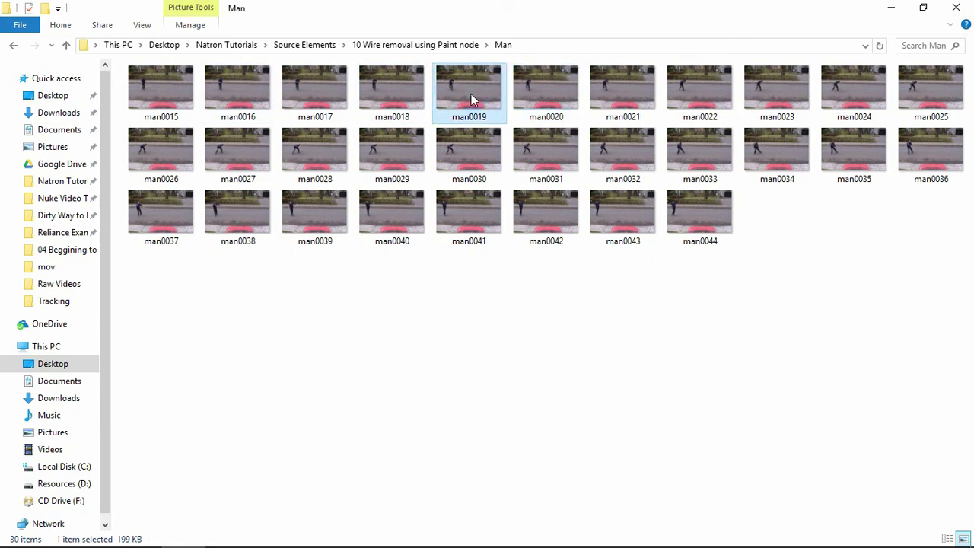
{"action": "key", "text": "ctrl+x"}
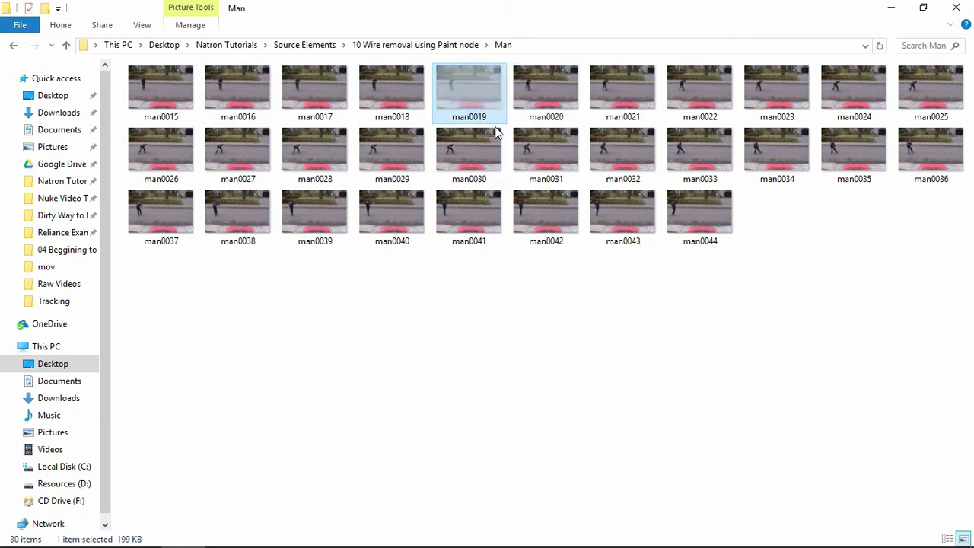
{"action": "left_click", "coordinate": [384, 47]}
{"action": "left_click", "coordinate": [292, 228]}
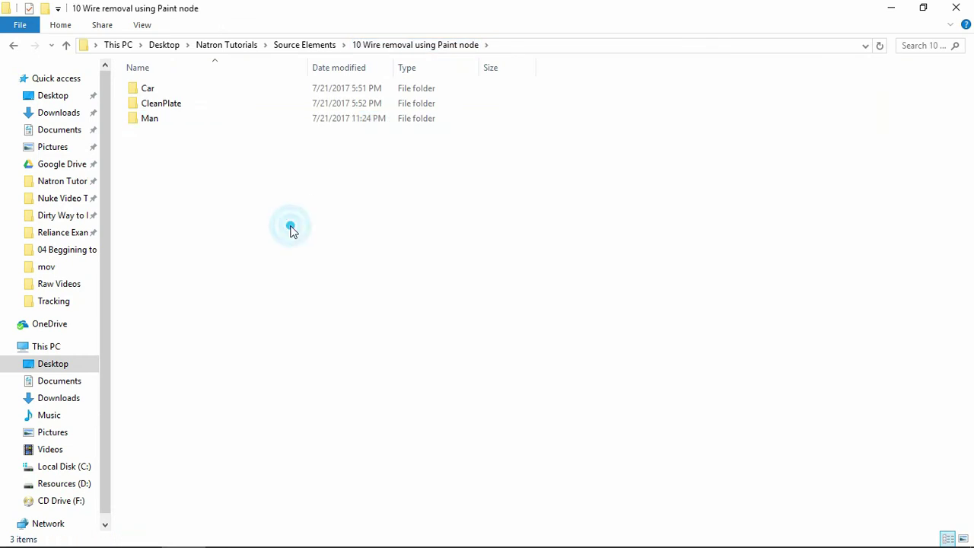
{"action": "key", "text": "ctrl+v"}
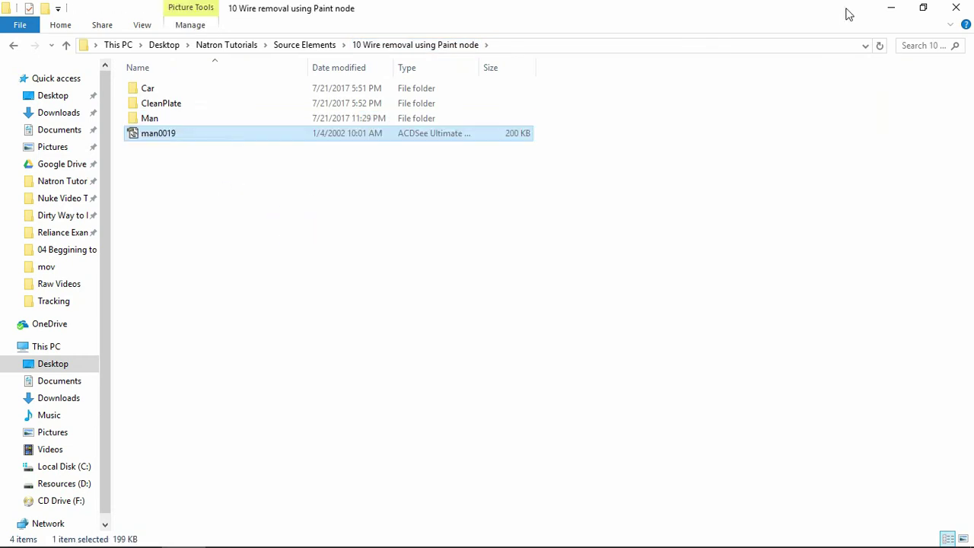
{"action": "double_click", "coordinate": [141, 116]}
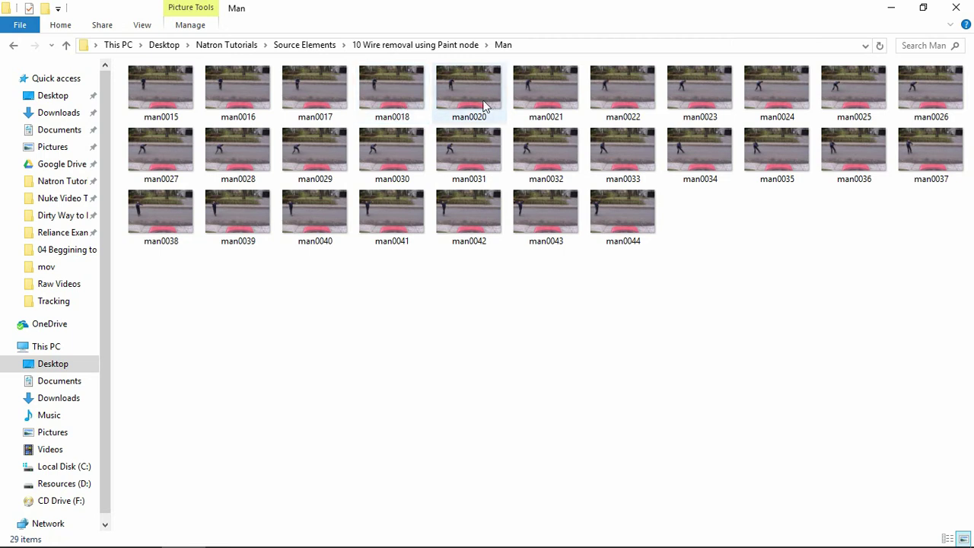
Step: Back in Natron, play and scrub the Read11 sequence from frame 1
{"action": "left_click", "coordinate": [891, 8]}
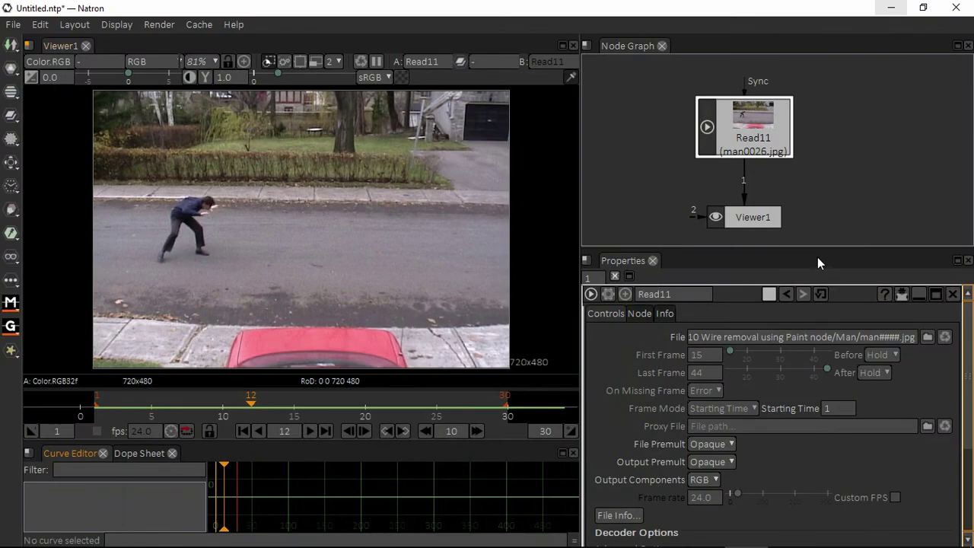
{"action": "left_click", "coordinate": [245, 427]}
{"action": "left_click", "coordinate": [312, 430]}
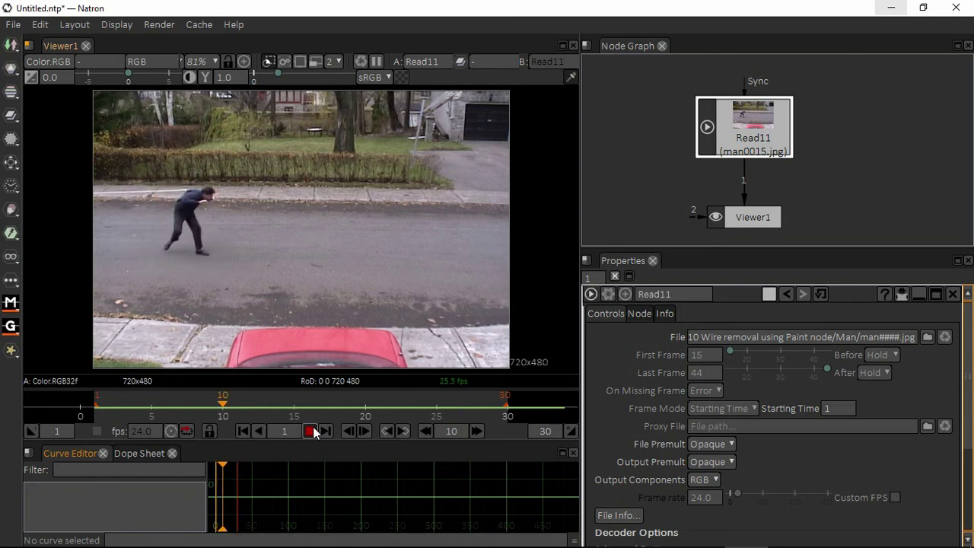
{"action": "left_click", "coordinate": [312, 431]}
{"action": "left_click", "coordinate": [244, 431]}
{"action": "left_click", "coordinate": [312, 430]}
{"action": "mouse_move", "coordinate": [207, 401]}
{"action": "left_mouse_down"}
{"action": "mouse_move", "coordinate": [137, 401]}
{"action": "mouse_move", "coordinate": [416, 401]}
{"action": "mouse_move", "coordinate": [124, 403]}
{"action": "mouse_move", "coordinate": [383, 404]}
{"action": "mouse_move", "coordinate": [200, 412]}
{"action": "left_mouse_up"}
{"action": "left_click", "coordinate": [243, 430]}
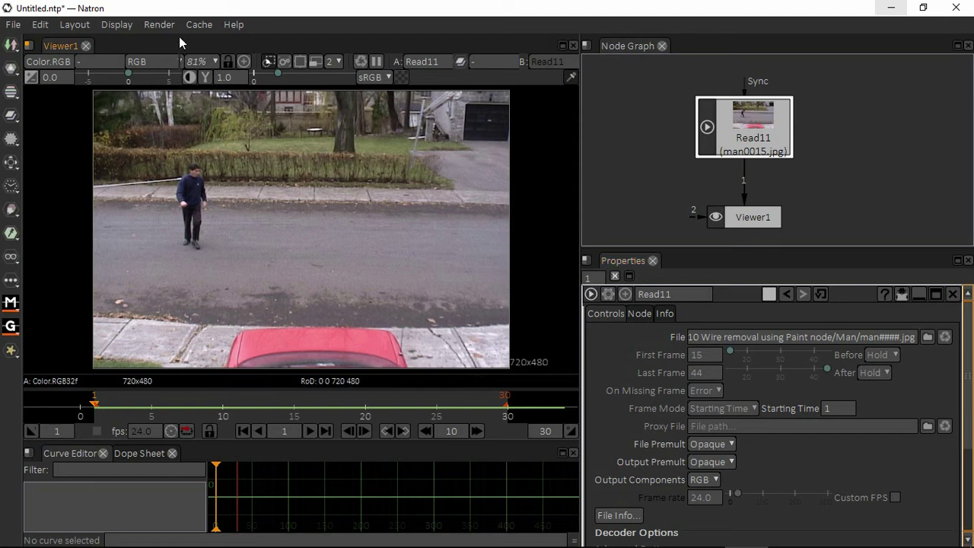
Step: Clear all caches, replay to see the black missing frame, then return to frame 1
{"action": "left_click", "coordinate": [200, 25]}
{"action": "left_click", "coordinate": [253, 96]}
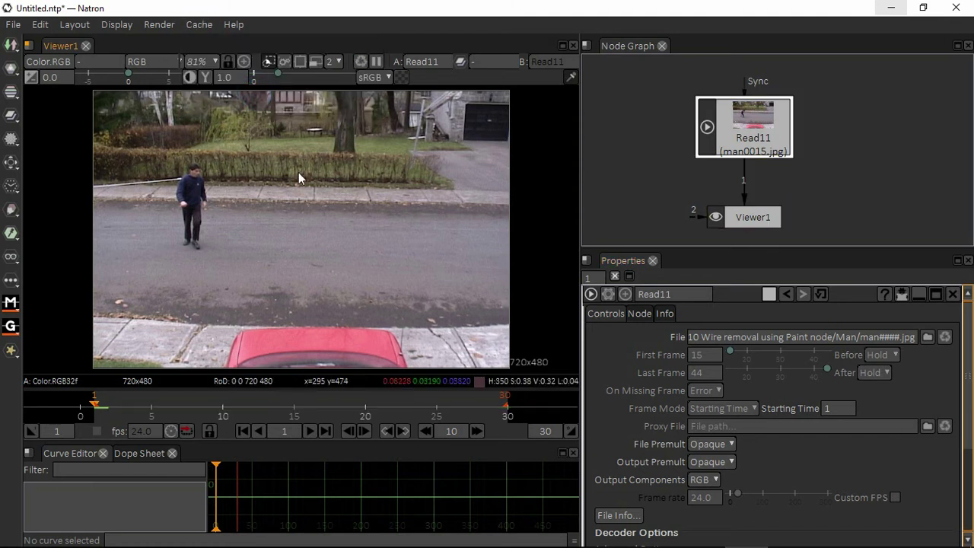
{"action": "left_click", "coordinate": [311, 430]}
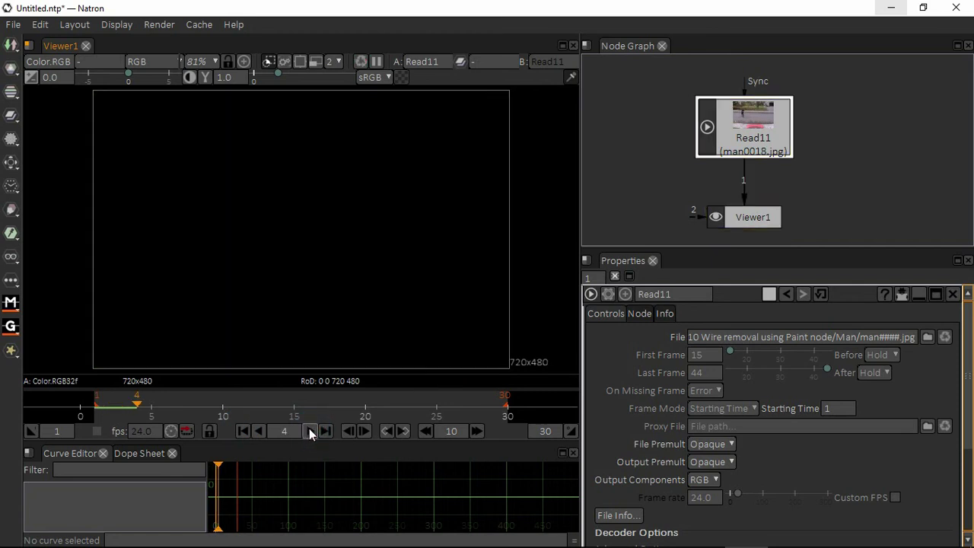
{"action": "left_click", "coordinate": [308, 431]}
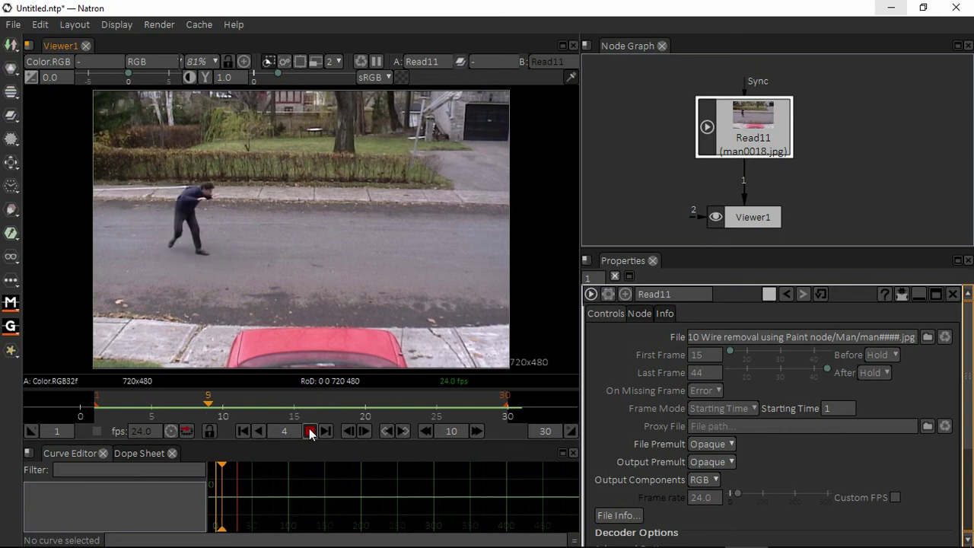
{"action": "left_click", "coordinate": [243, 432]}
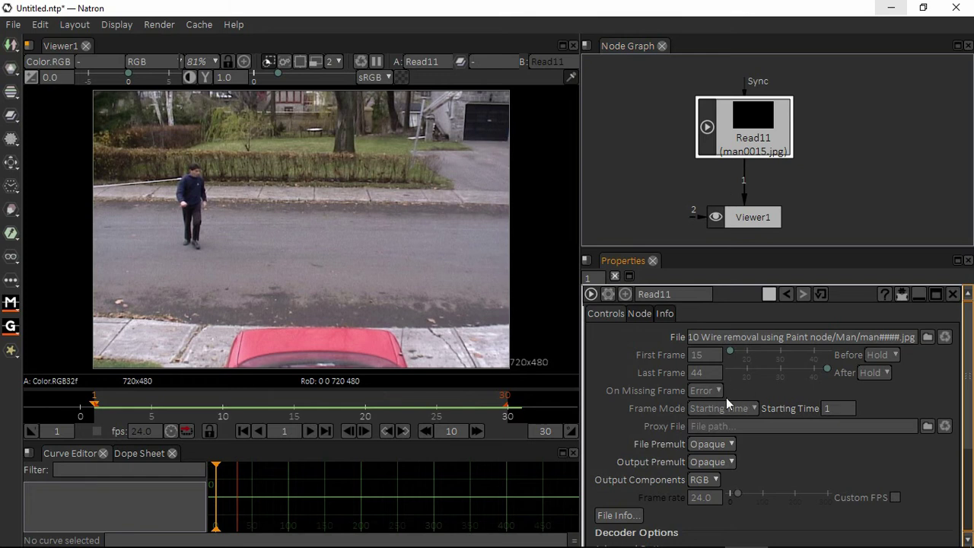
Step: At missing frame 5, try On Missing Frame as Hold previous, then Load next
{"action": "left_click_drag", "start_coordinate": [134, 403], "coordinate": [149, 407]}
{"action": "double_click", "coordinate": [706, 373]}
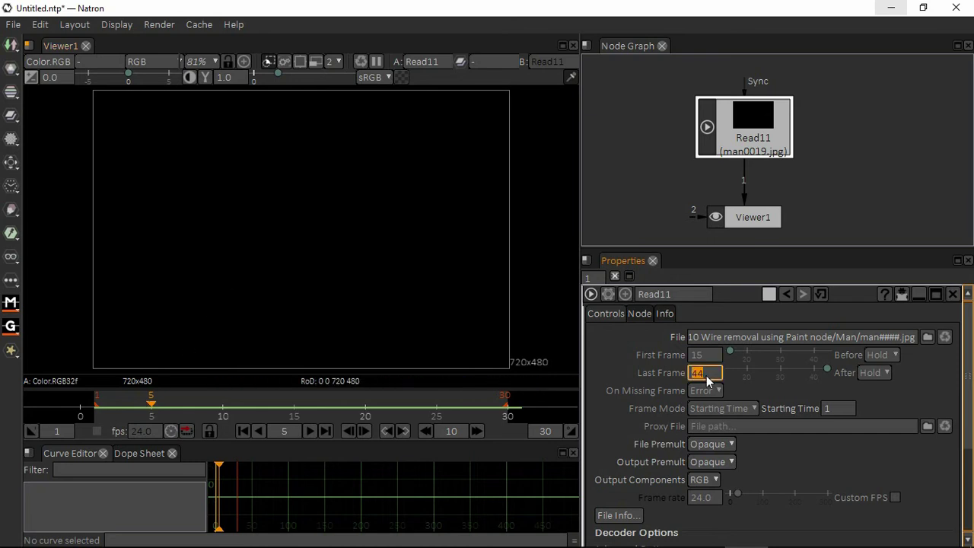
{"action": "left_click", "coordinate": [705, 390]}
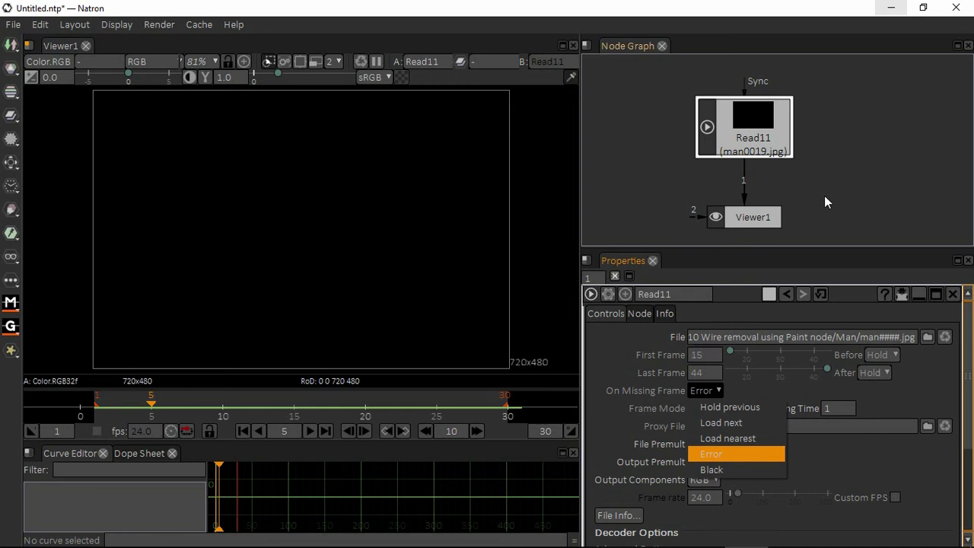
{"action": "left_click", "coordinate": [745, 406]}
{"action": "left_click_drag", "start_coordinate": [135, 402], "coordinate": [165, 412]}
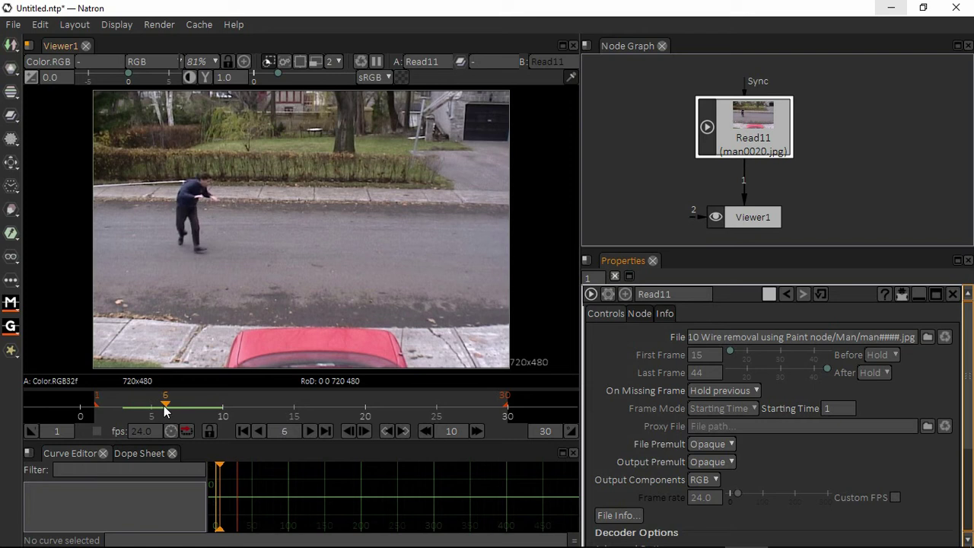
{"action": "left_click", "coordinate": [723, 390]}
{"action": "left_click", "coordinate": [716, 424]}
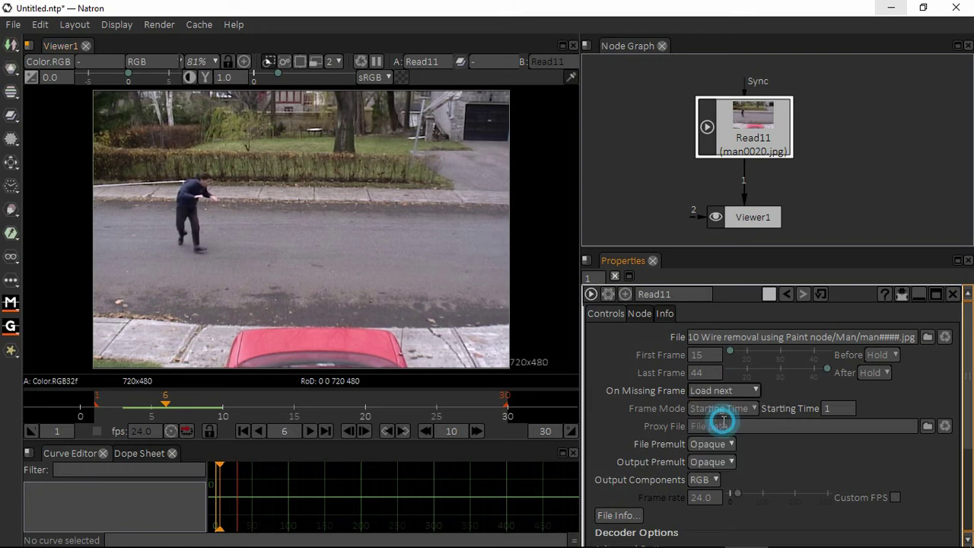
{"action": "left_click_drag", "start_coordinate": [165, 403], "coordinate": [152, 404]}
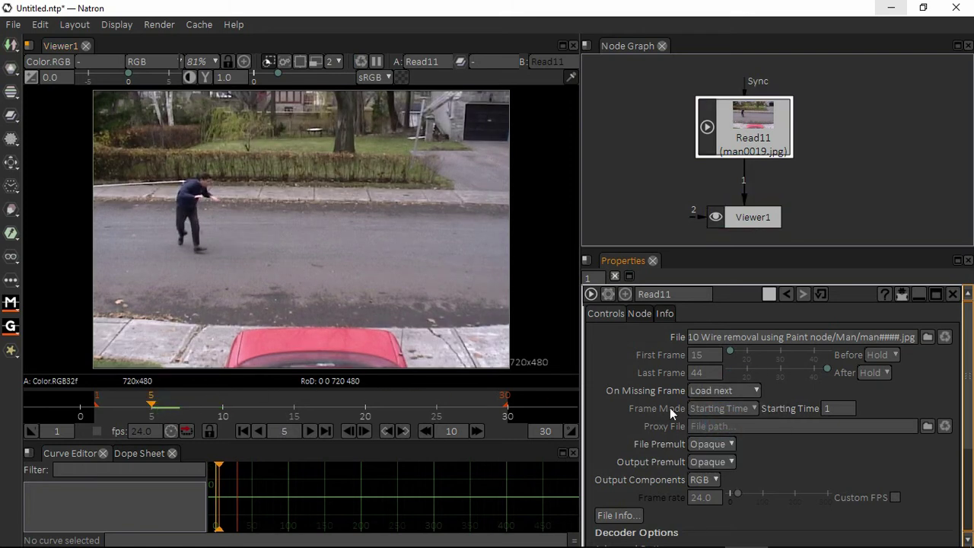
Step: Cycle On Missing Frame through Hold previous, Load next and Load nearest
{"action": "left_click", "coordinate": [711, 390]}
{"action": "left_click", "coordinate": [734, 406]}
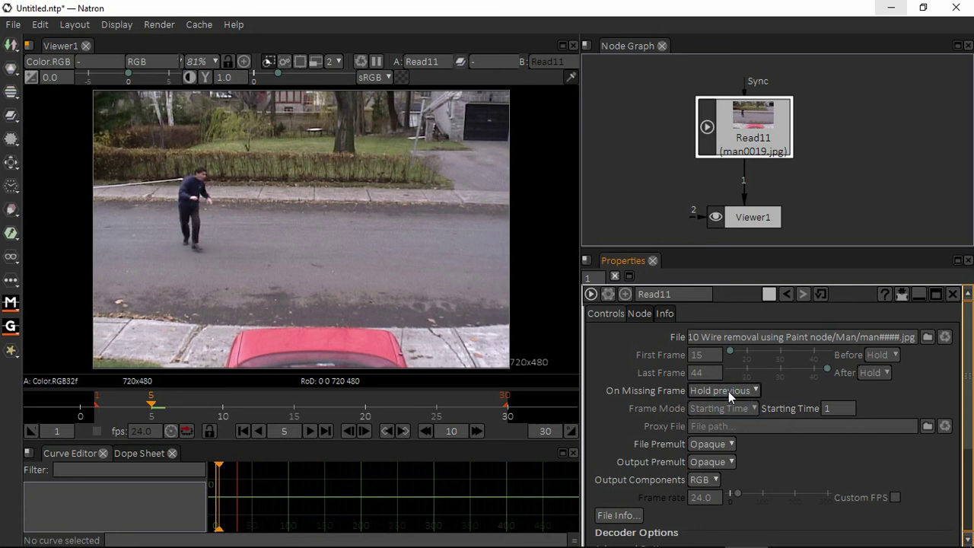
{"action": "left_click", "coordinate": [728, 390]}
{"action": "left_click", "coordinate": [729, 422]}
{"action": "left_click", "coordinate": [732, 390]}
{"action": "left_click", "coordinate": [741, 438]}
Step: Scrub from frame 5 to 7, then set On Missing Frame to Error
{"action": "left_click", "coordinate": [152, 401]}
{"action": "mouse_move", "coordinate": [152, 401]}
{"action": "left_mouse_down"}
{"action": "mouse_move", "coordinate": [190, 401]}
{"action": "mouse_move", "coordinate": [166, 409]}
{"action": "left_mouse_up"}
{"action": "left_click", "coordinate": [702, 390]}
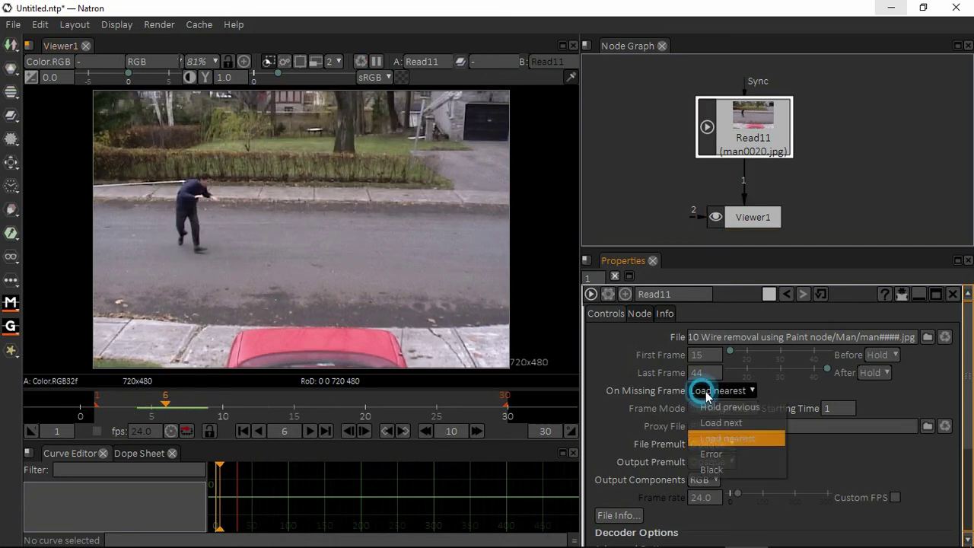
{"action": "left_click", "coordinate": [737, 451]}
Step: At frame 5, set On Missing Frame to Black
{"action": "left_click", "coordinate": [156, 401]}
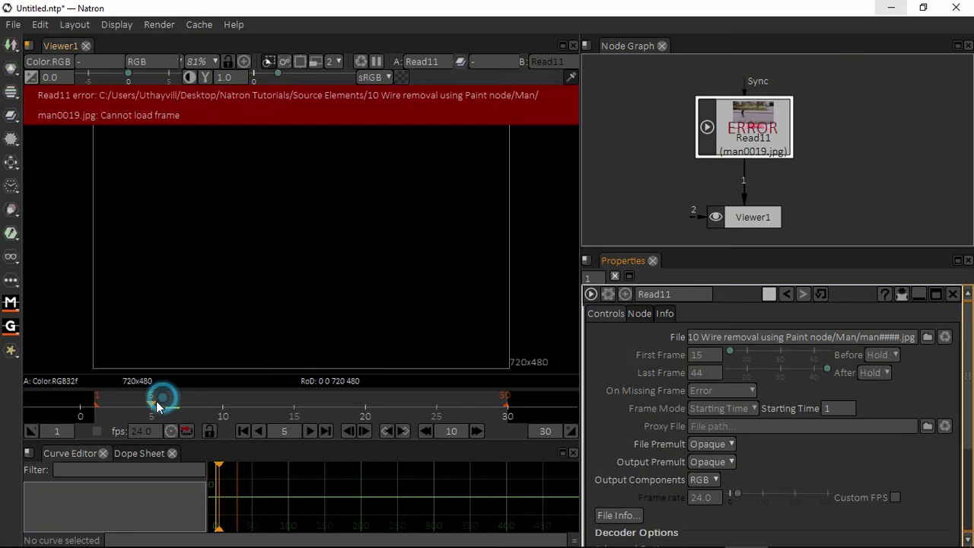
{"action": "left_click", "coordinate": [156, 401]}
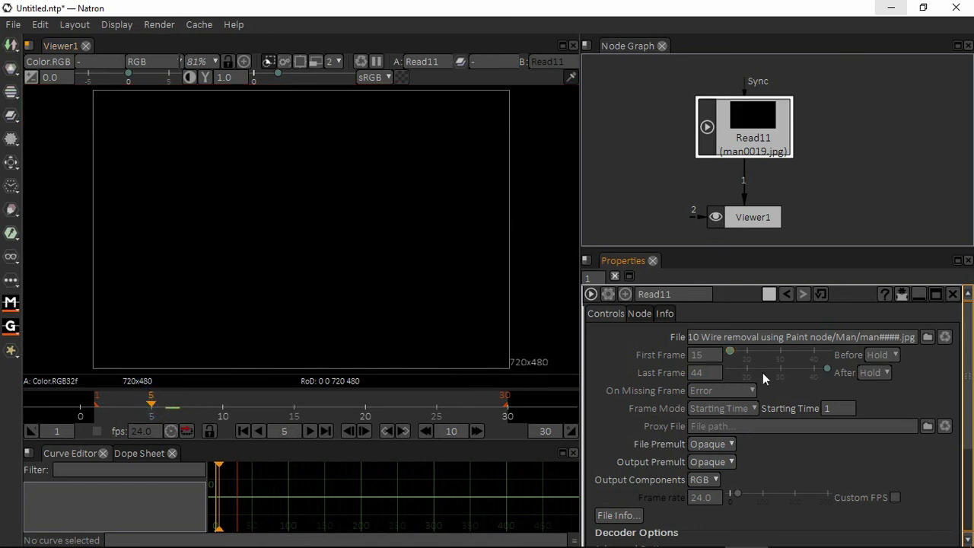
{"action": "left_click", "coordinate": [734, 389]}
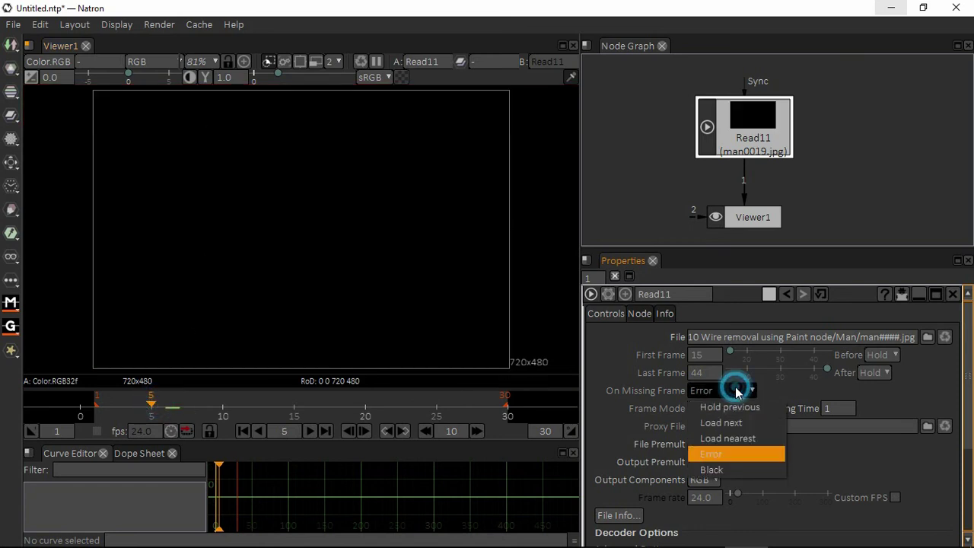
{"action": "left_click", "coordinate": [744, 467]}
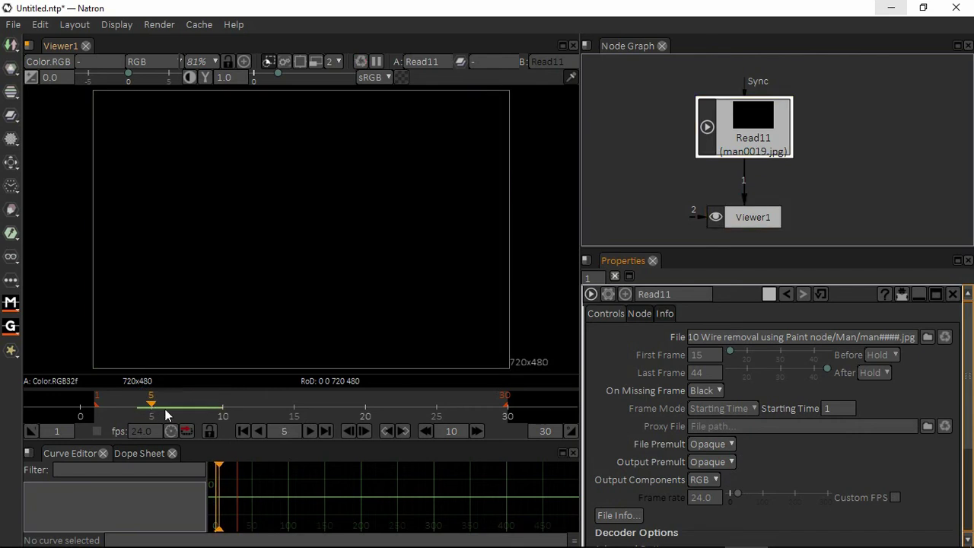
Step: Switch On Missing Frame back to Error so frame 5 reports man0019.jpg cannot load
{"action": "left_click", "coordinate": [728, 409]}
{"action": "left_click", "coordinate": [706, 390]}
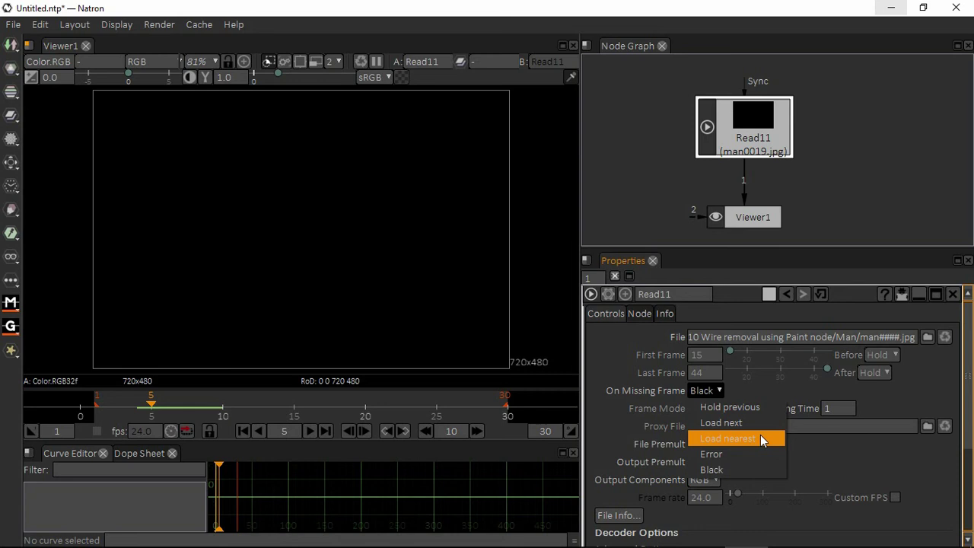
{"action": "left_click", "coordinate": [748, 455]}
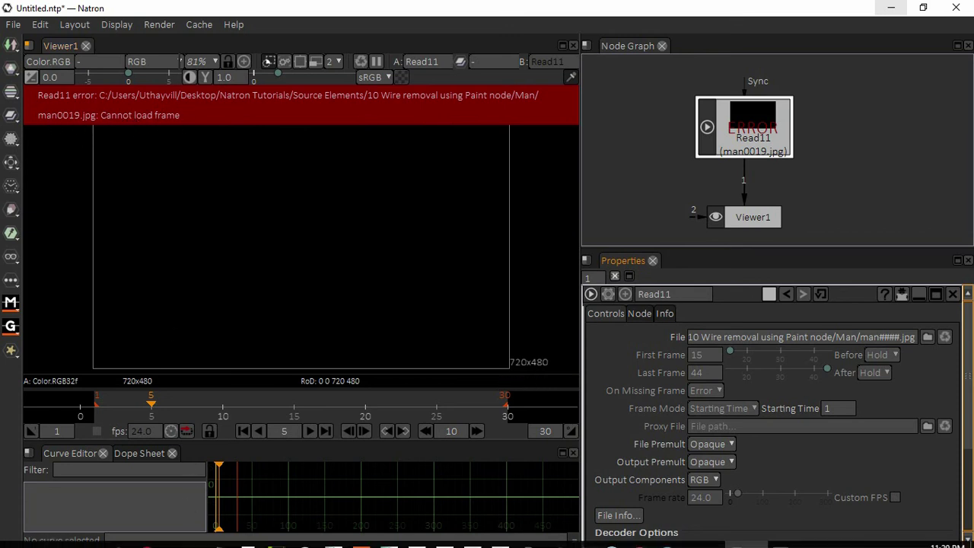
{"action": "left_click", "coordinate": [182, 533]}
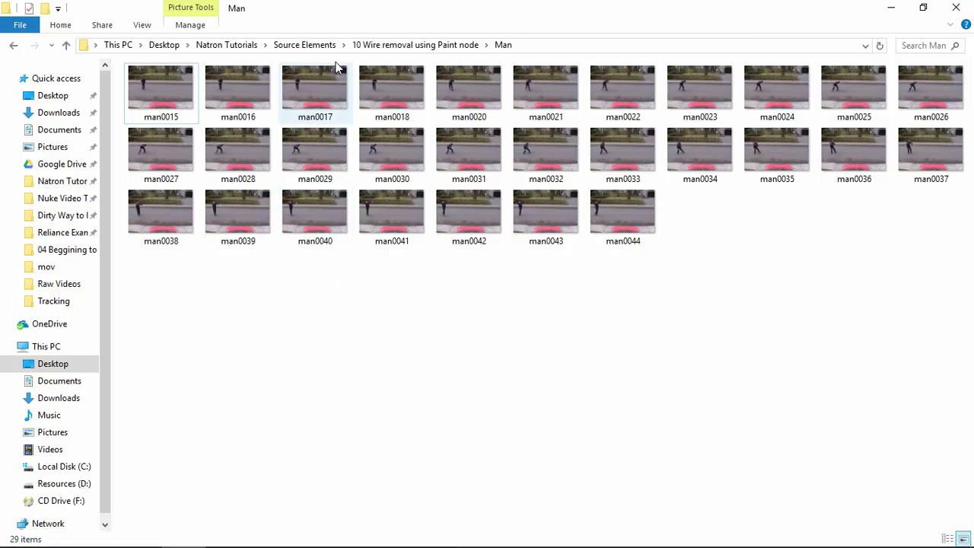
Step: Move man0019 back into the Man folder, restoring 30 frames, and minimize Explorer
{"action": "left_click", "coordinate": [459, 46]}
{"action": "left_click", "coordinate": [166, 132]}
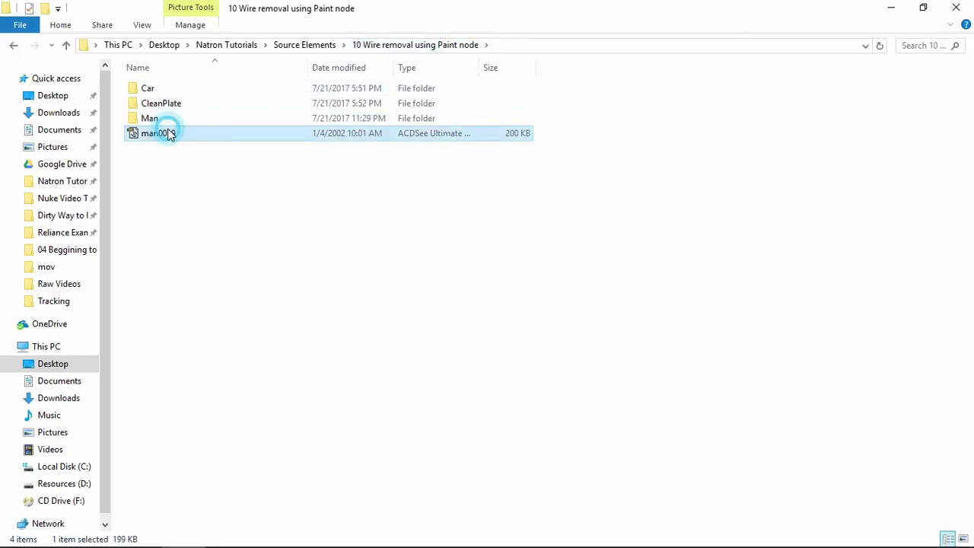
{"action": "double_click", "coordinate": [151, 119]}
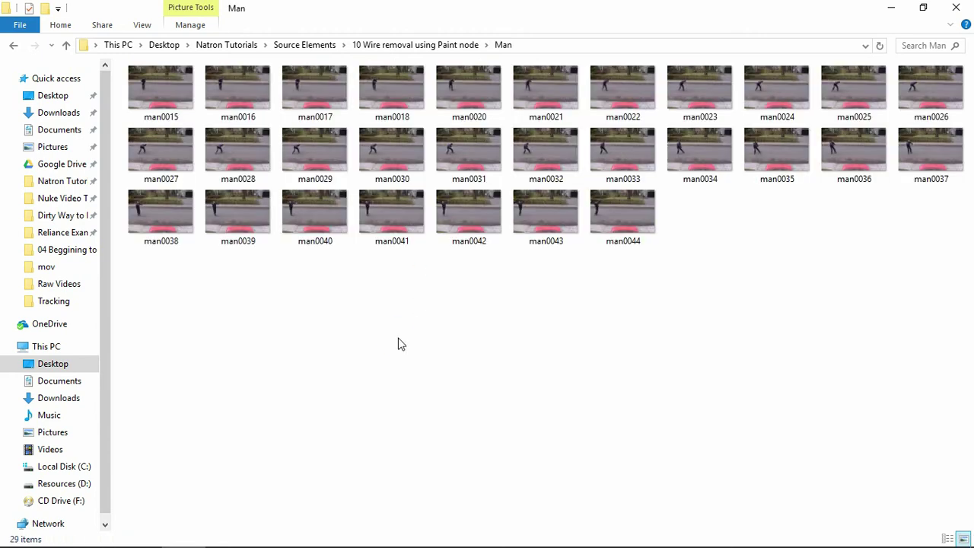
{"action": "key", "text": "ctrl+v"}
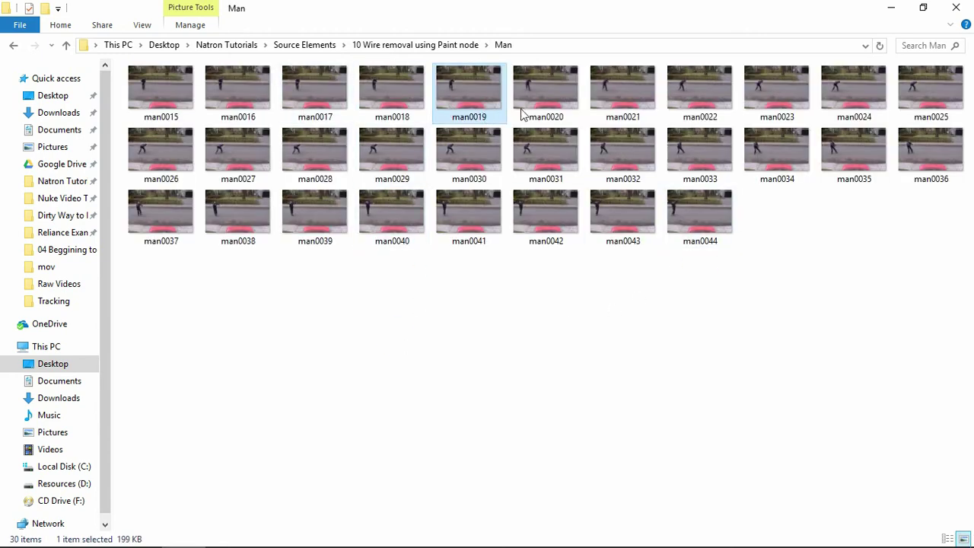
{"action": "left_click", "coordinate": [891, 8]}
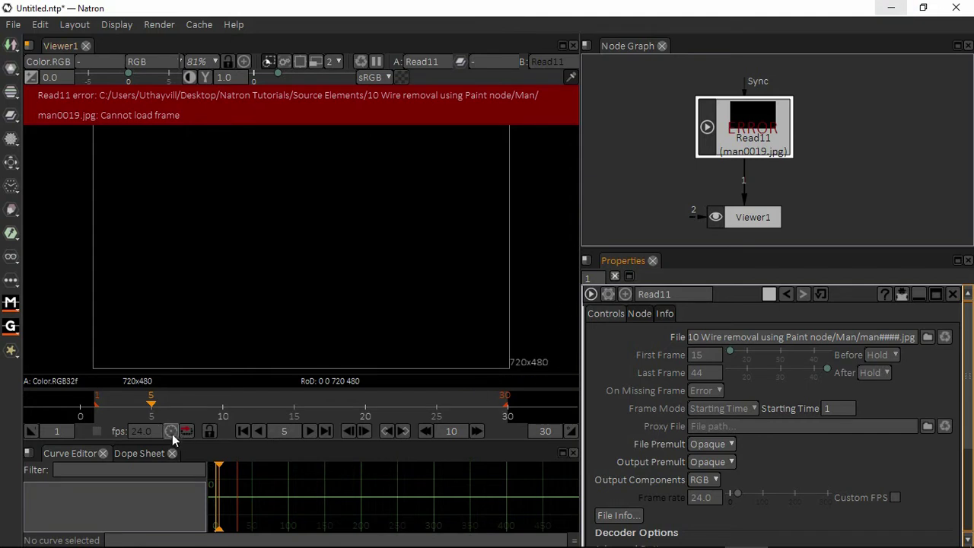
Step: Clear all caches and replay the sequence from frame 1
{"action": "left_click", "coordinate": [242, 430]}
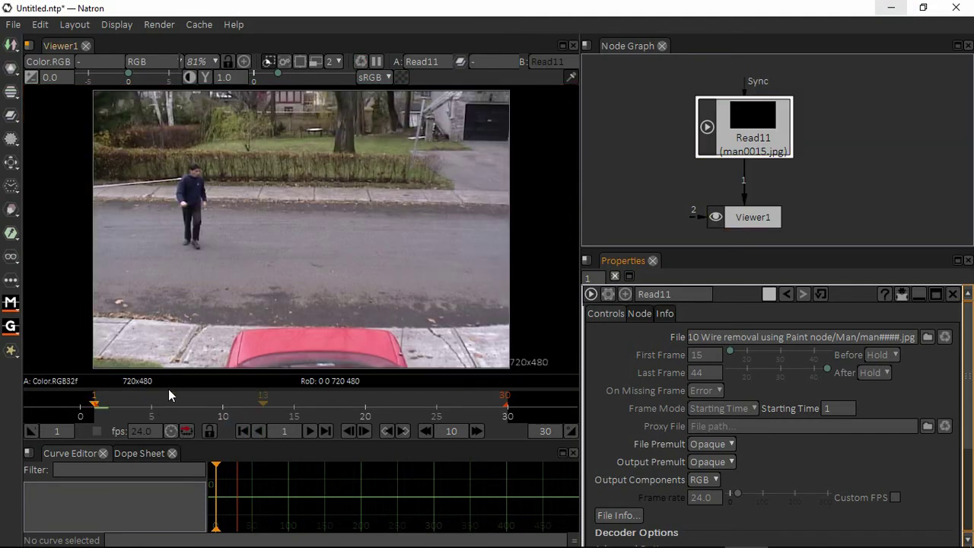
{"action": "left_click_drag", "start_coordinate": [126, 399], "coordinate": [151, 405]}
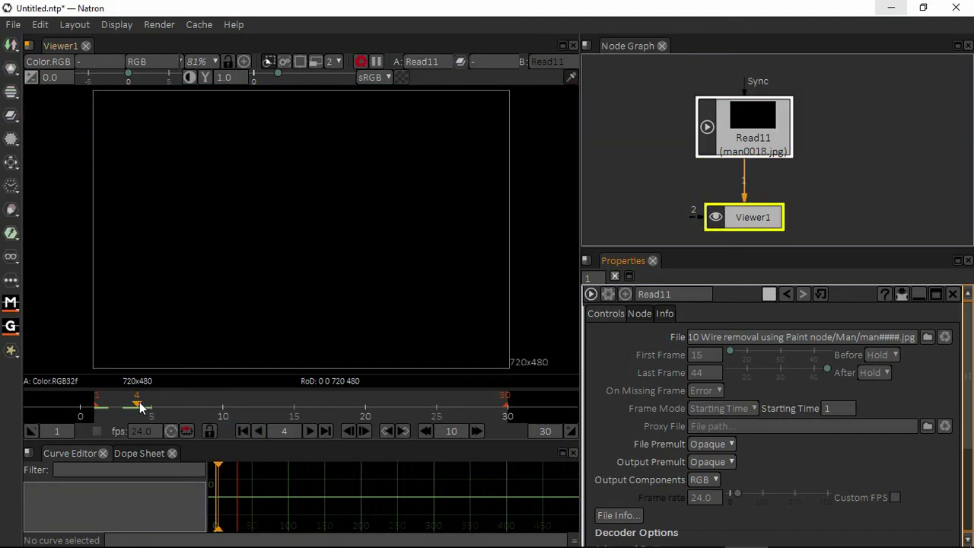
{"action": "left_click", "coordinate": [198, 29]}
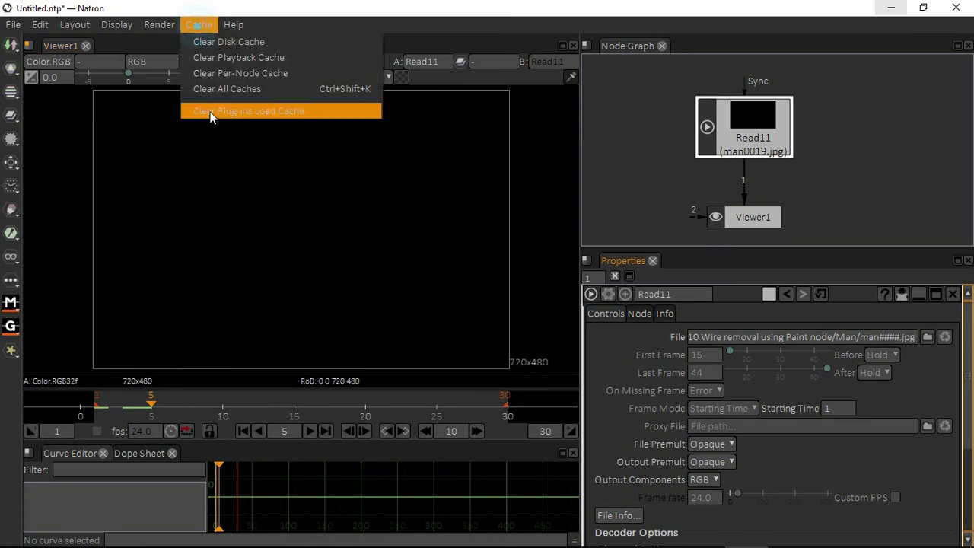
{"action": "left_click", "coordinate": [213, 92]}
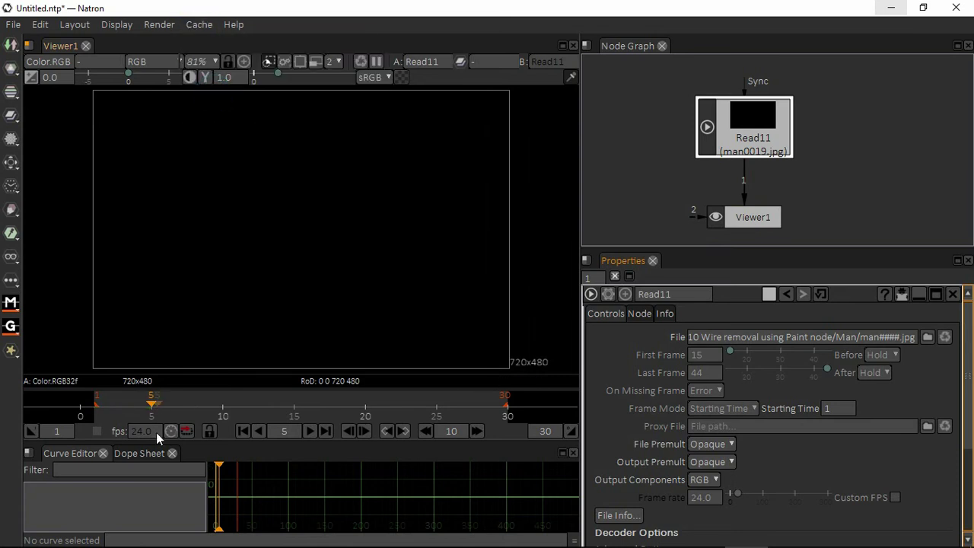
{"action": "left_click", "coordinate": [243, 430]}
{"action": "left_click", "coordinate": [312, 431]}
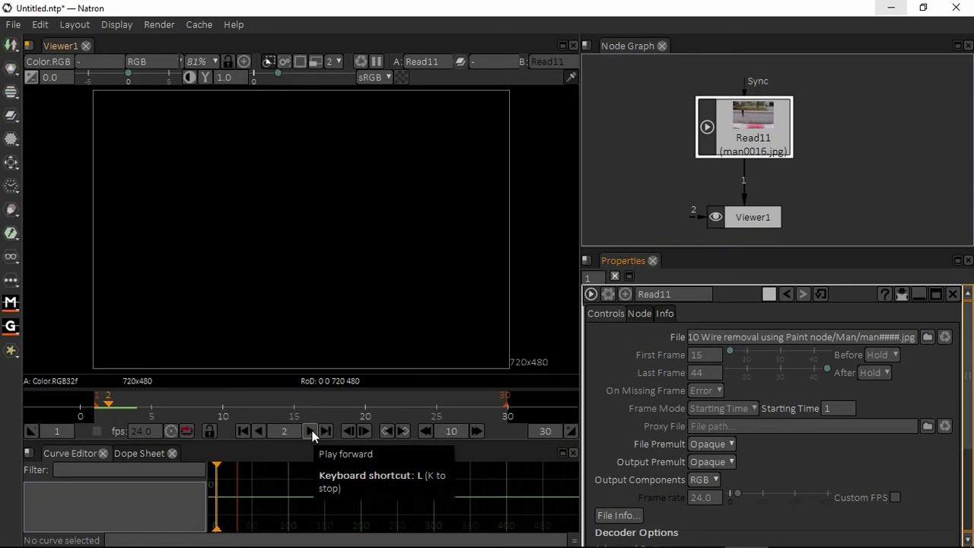
{"action": "left_click", "coordinate": [307, 430]}
Step: At frame 5, select Read11 and browse for its image sequence file
{"action": "left_click_drag", "start_coordinate": [124, 397], "coordinate": [146, 409]}
{"action": "left_click", "coordinate": [146, 409]}
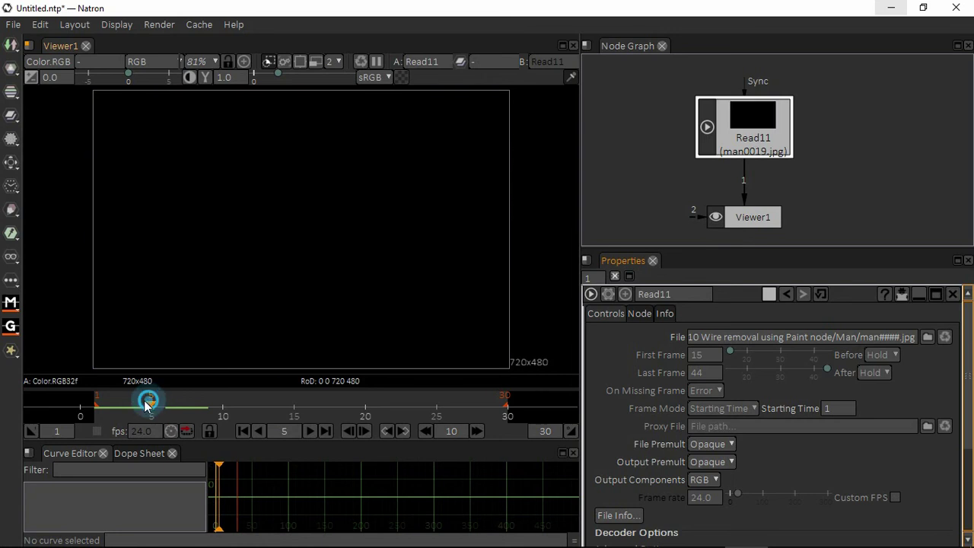
{"action": "left_click", "coordinate": [764, 125]}
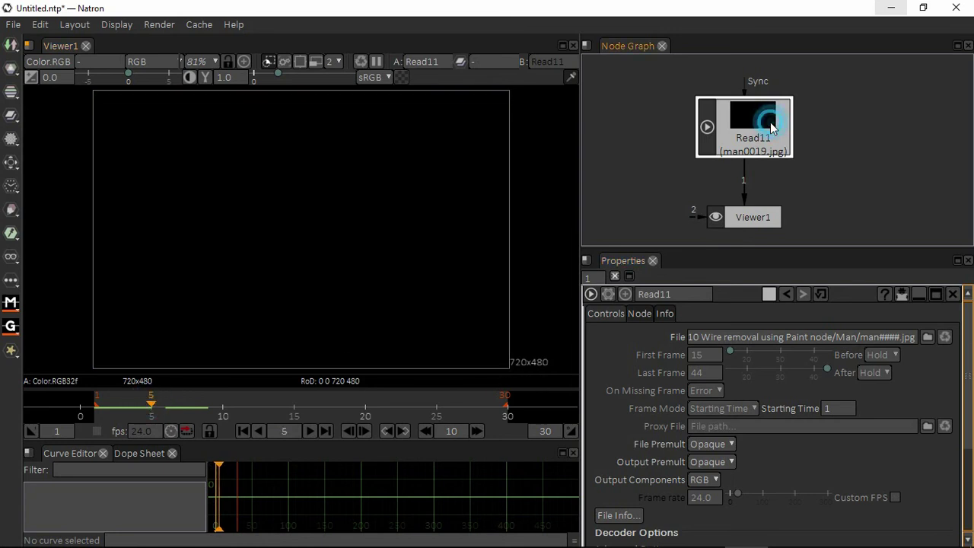
{"action": "left_click", "coordinate": [764, 125]}
{"action": "left_click", "coordinate": [927, 337]}
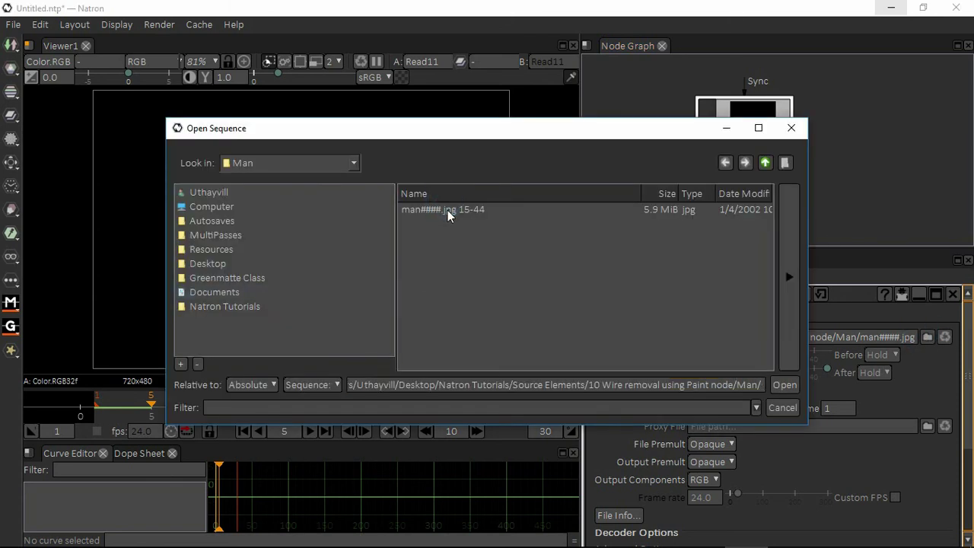
Step: Reload the man####.jpg 15-44 sequence and check frames 4 to 6
{"action": "left_click", "coordinate": [442, 209]}
{"action": "left_click", "coordinate": [783, 385]}
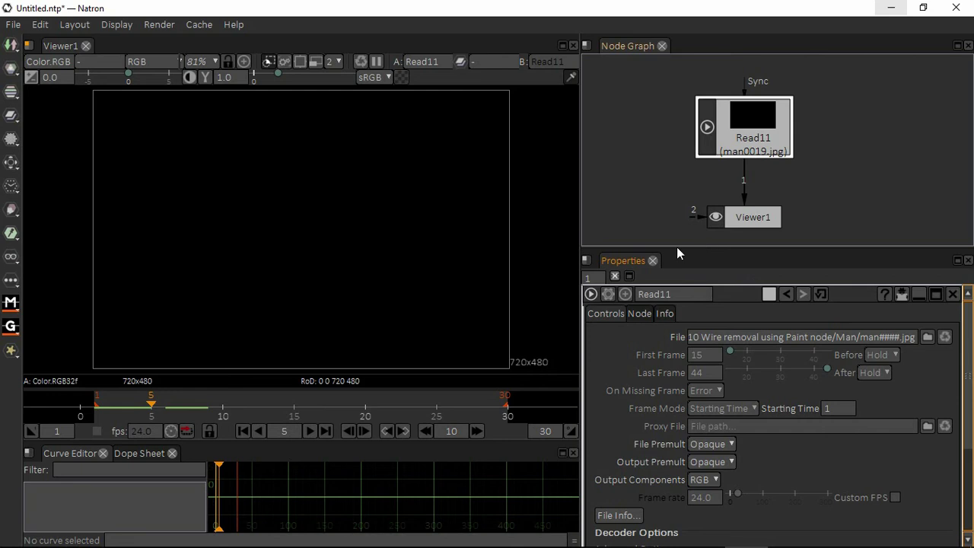
{"action": "key", "text": "Left"}
{"action": "mouse_move", "coordinate": [172, 405]}
{"action": "left_mouse_down"}
{"action": "mouse_move", "coordinate": [149, 404]}
{"action": "mouse_move", "coordinate": [169, 400]}
{"action": "left_mouse_up"}
Step: Play the restored sequence from frame 1, stop, and return to the first frame
{"action": "left_click", "coordinate": [243, 430]}
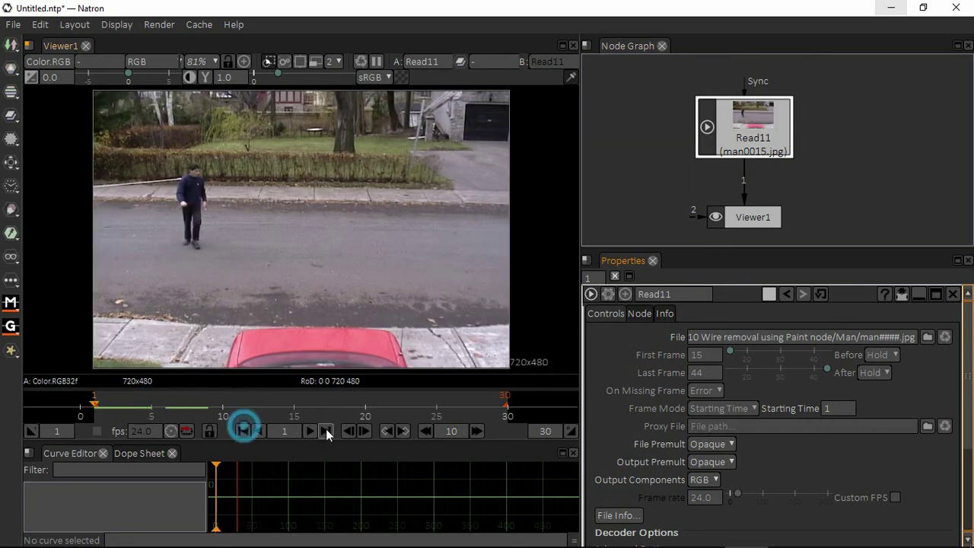
{"action": "left_click", "coordinate": [312, 430]}
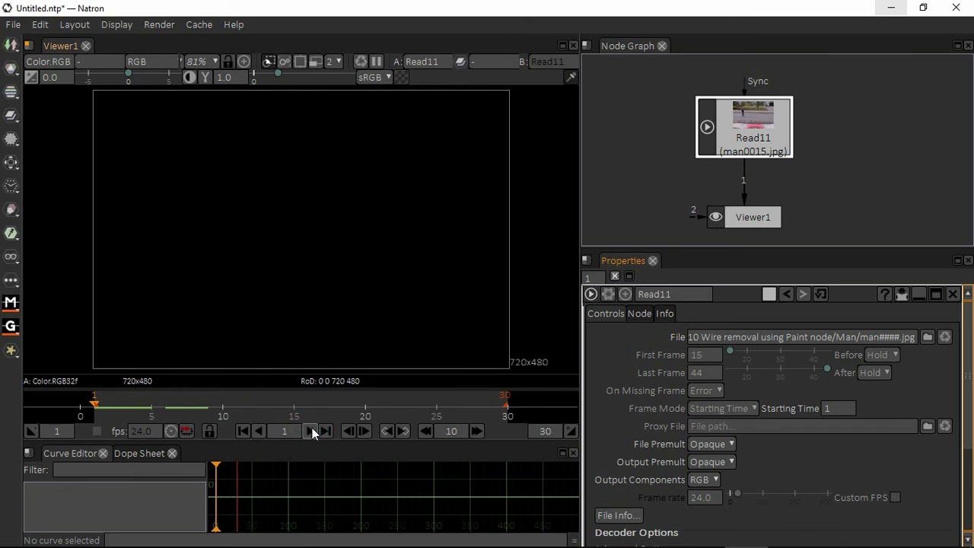
{"action": "left_click", "coordinate": [312, 429]}
{"action": "left_click", "coordinate": [244, 431]}
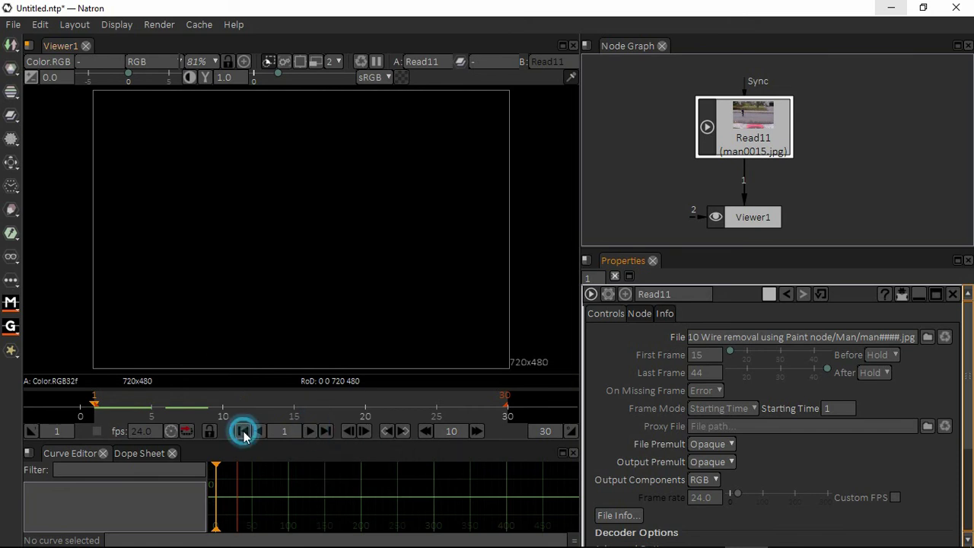